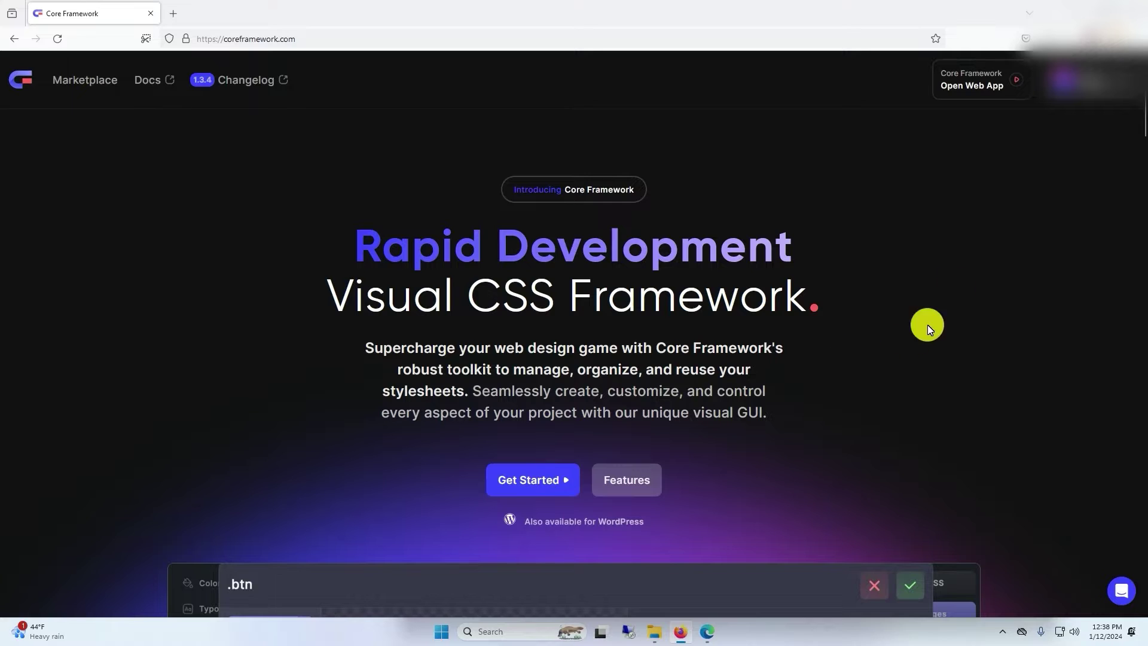
- Download Core Framework 1.3.4 from the account Dashboard, then bring up the WordPress Plugins window
left_click(1073, 81)
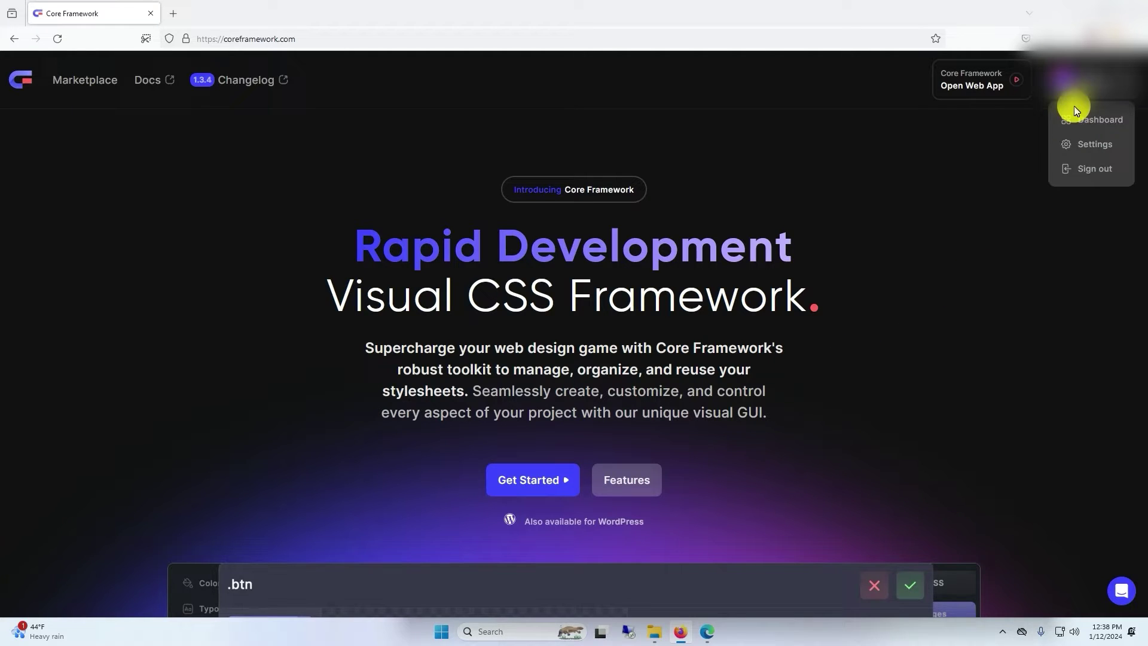
left_click(1080, 124)
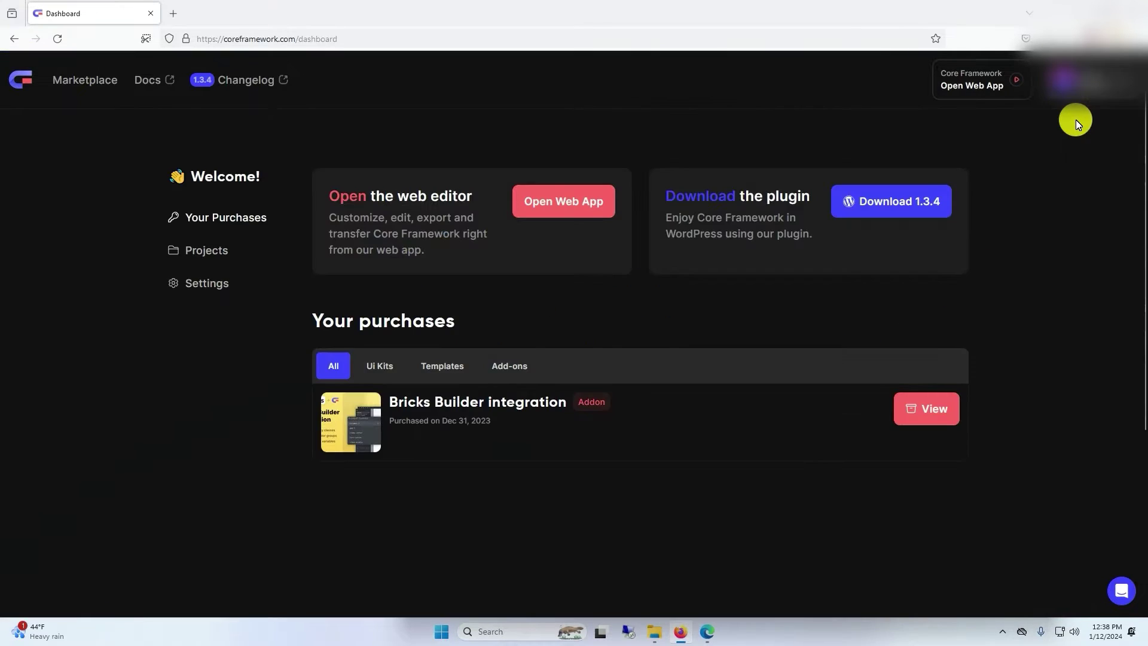
left_click(914, 215)
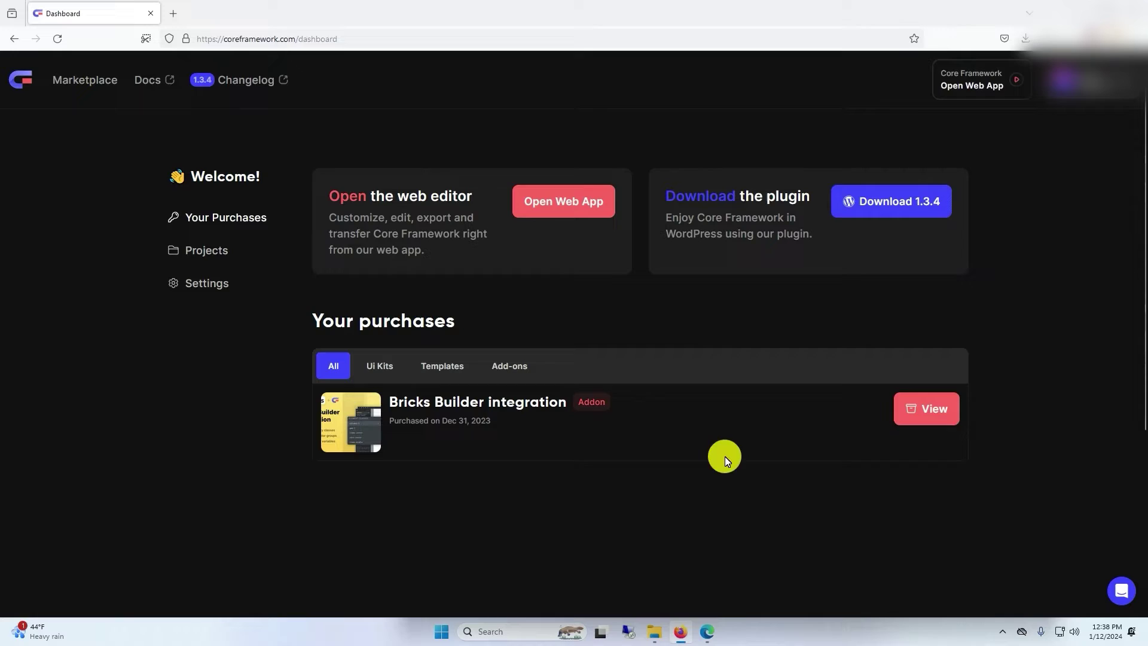
left_click(707, 634)
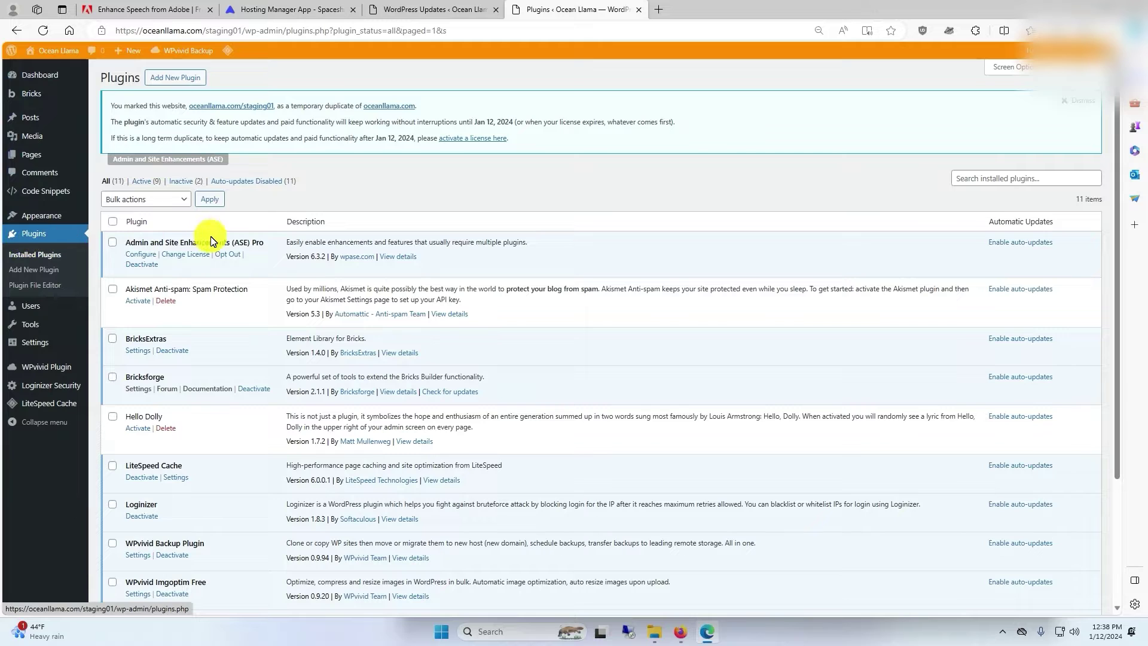
- Upload core-framework-134.zip through Add New Plugin and install it
left_click(193, 79)
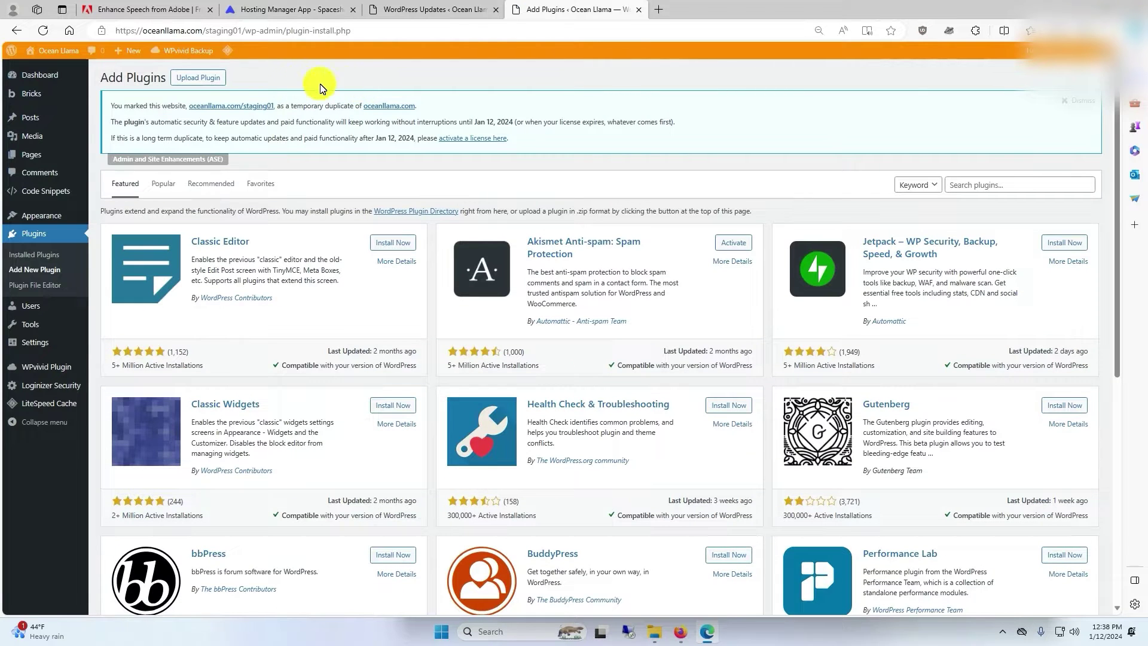
left_click(218, 80)
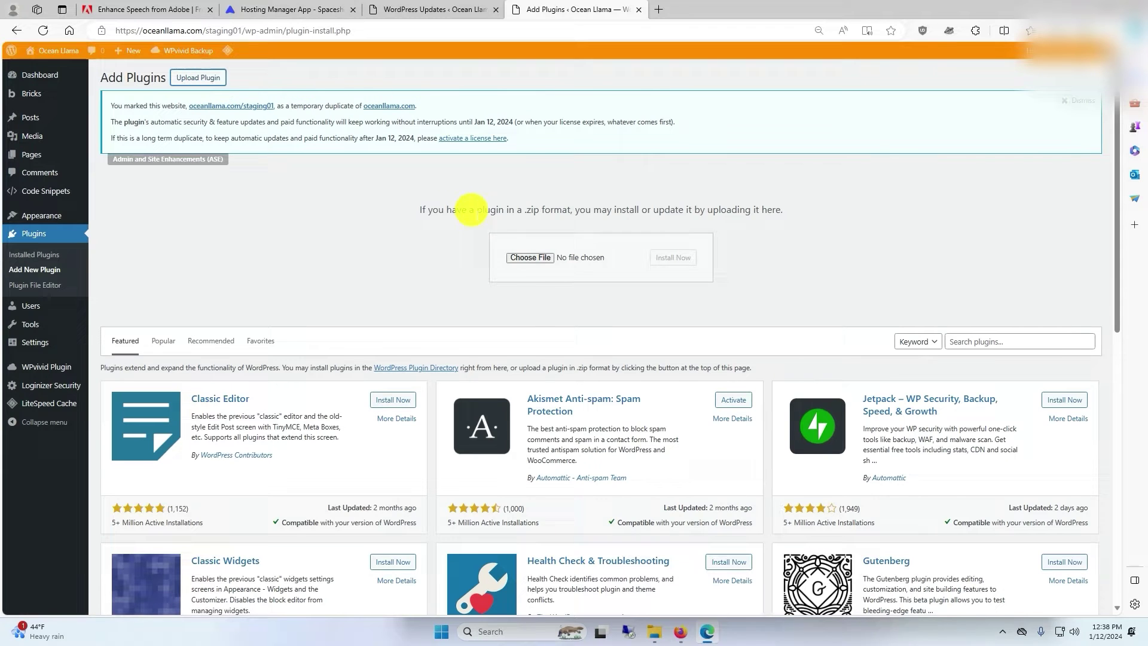
left_click(524, 260)
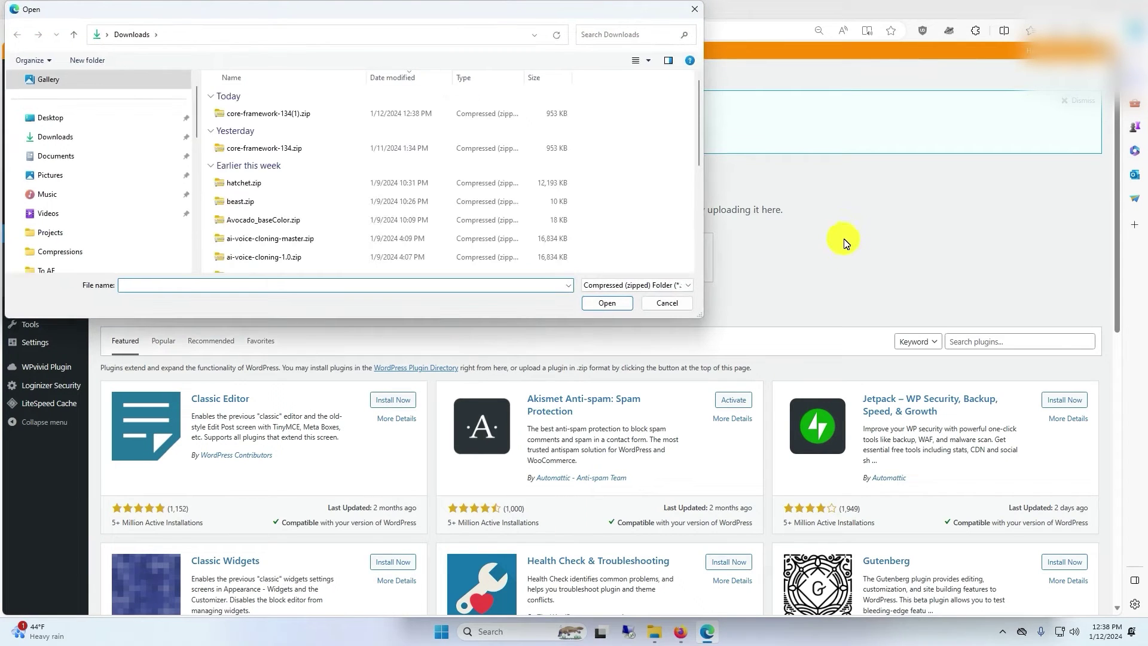
left_click(339, 148)
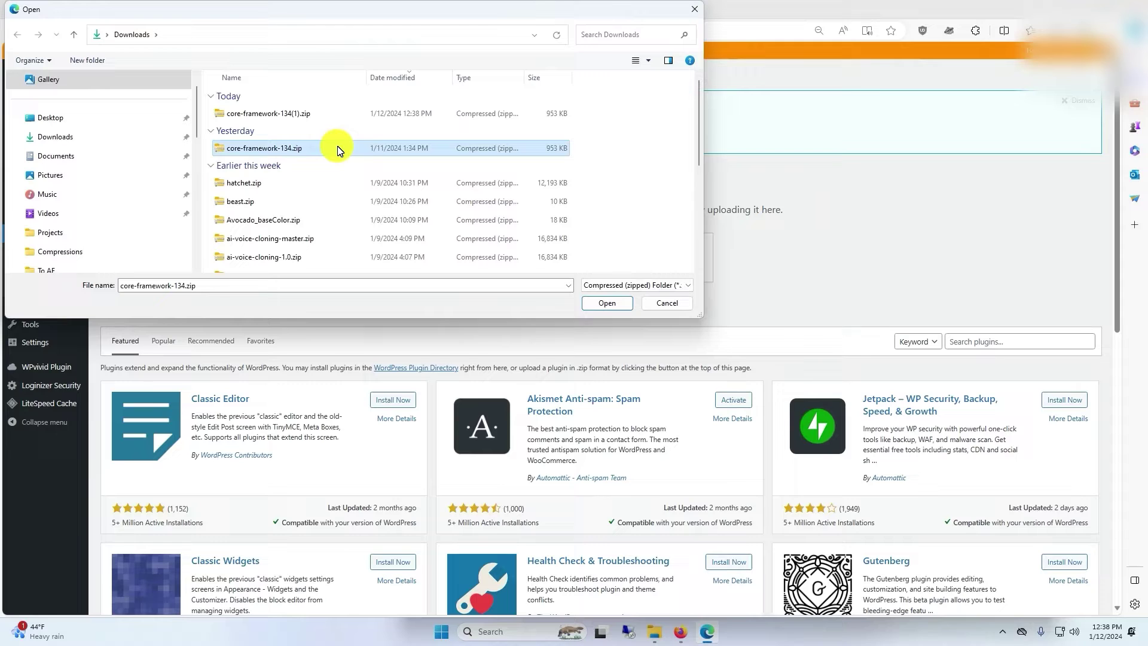
left_click(609, 303)
left_click(673, 257)
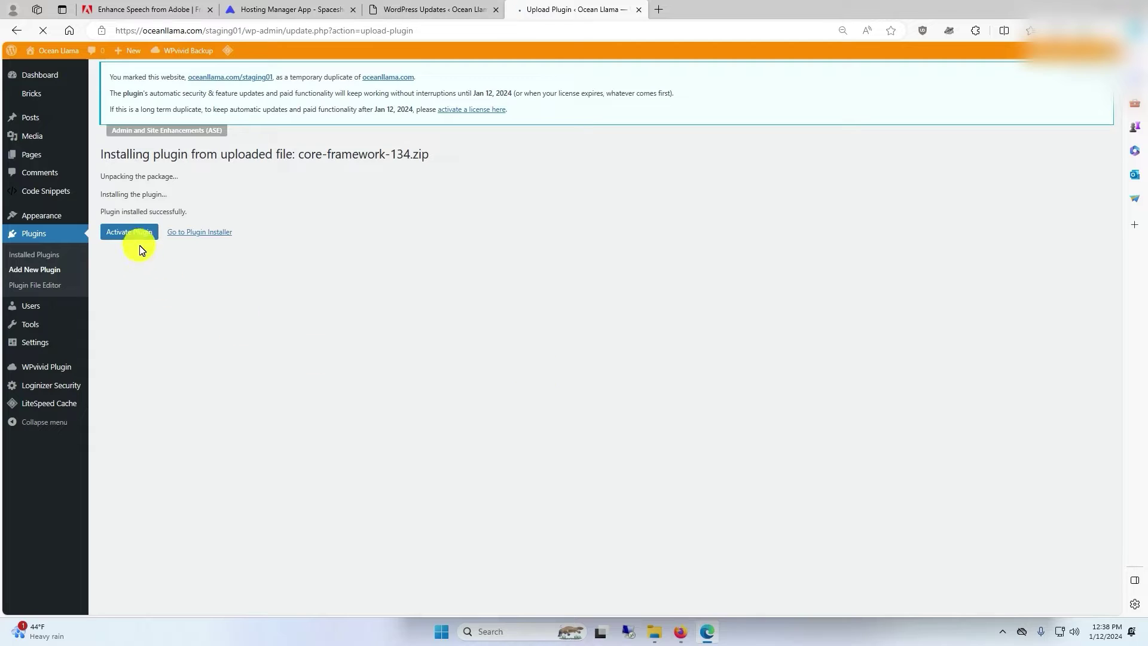
- Activate Core Framework, view its CoreFramework > Addons page, then return to the account dashboard
left_click(129, 232)
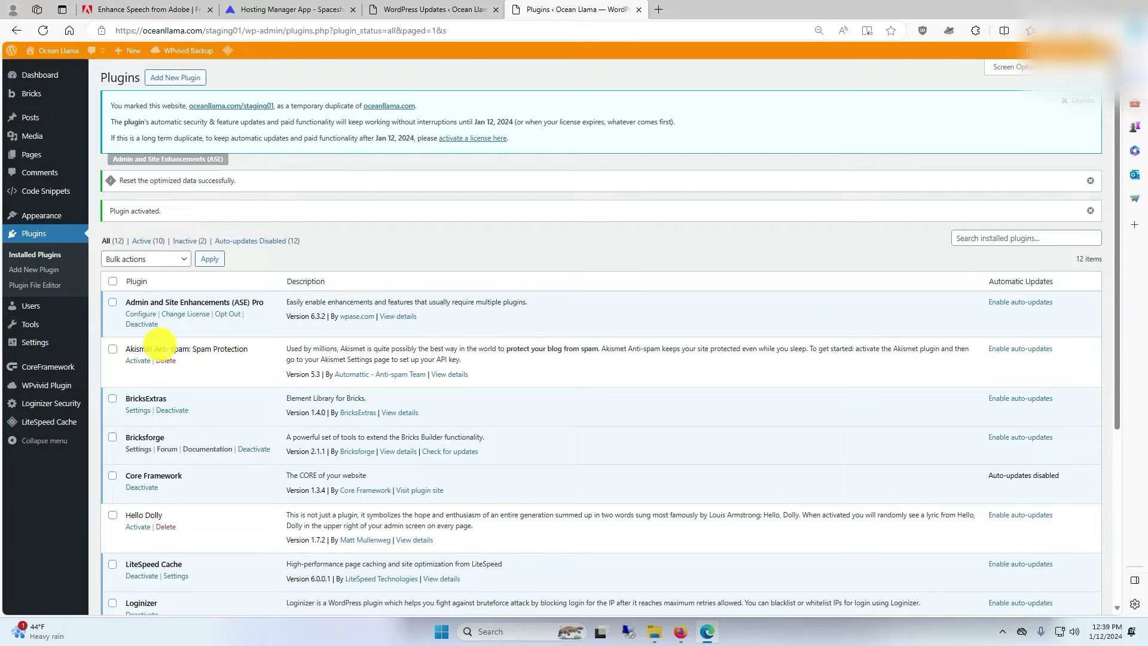
left_click(58, 368)
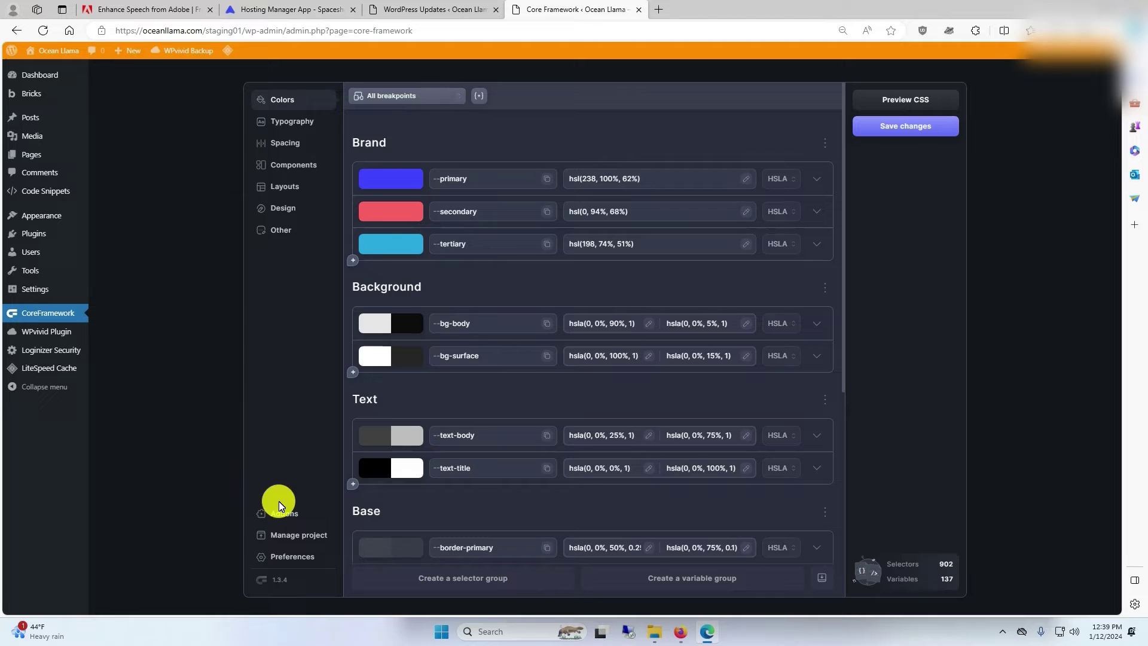
left_click(292, 515)
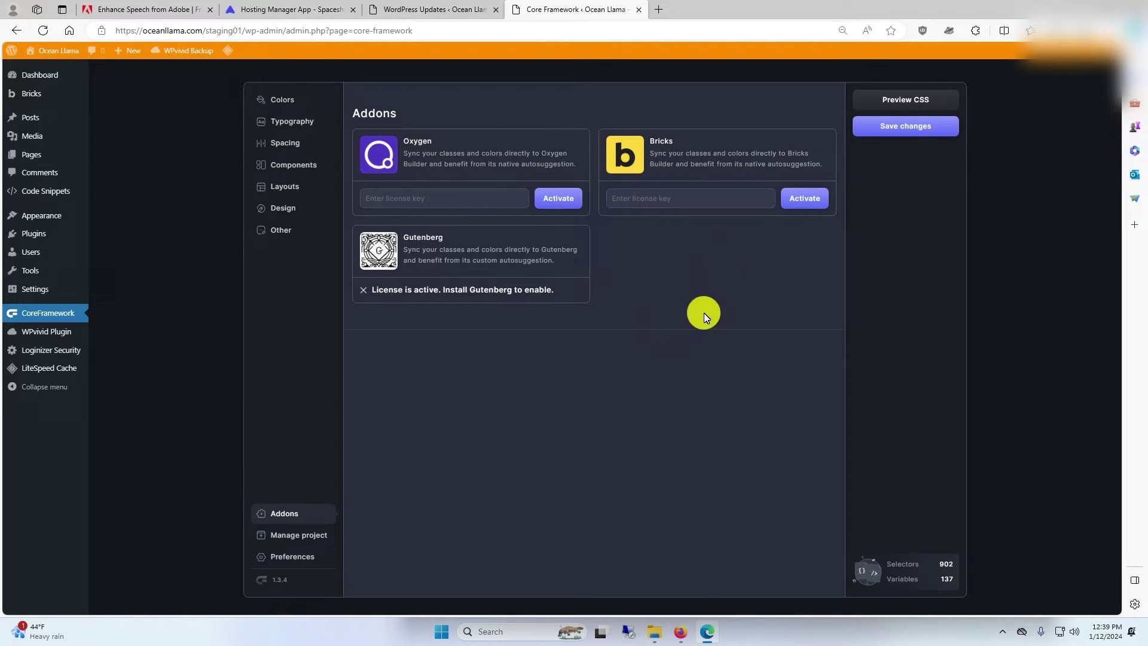
left_click(686, 635)
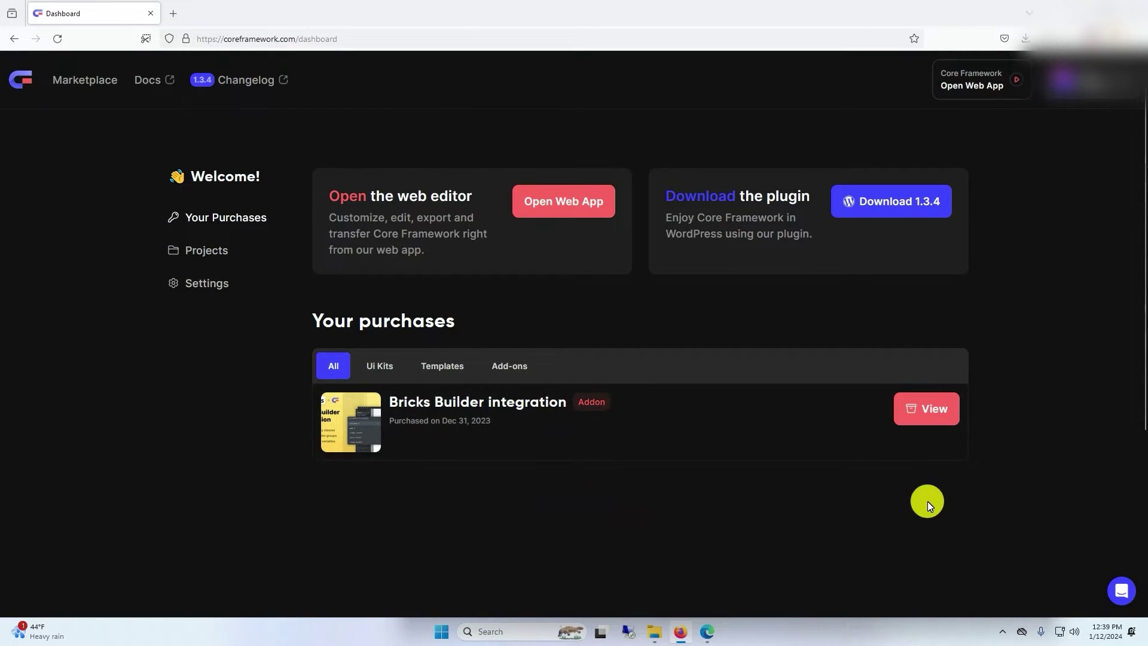
- Copy the Bricks Builder integration license key, then return to the WordPress addons page
left_click(929, 408)
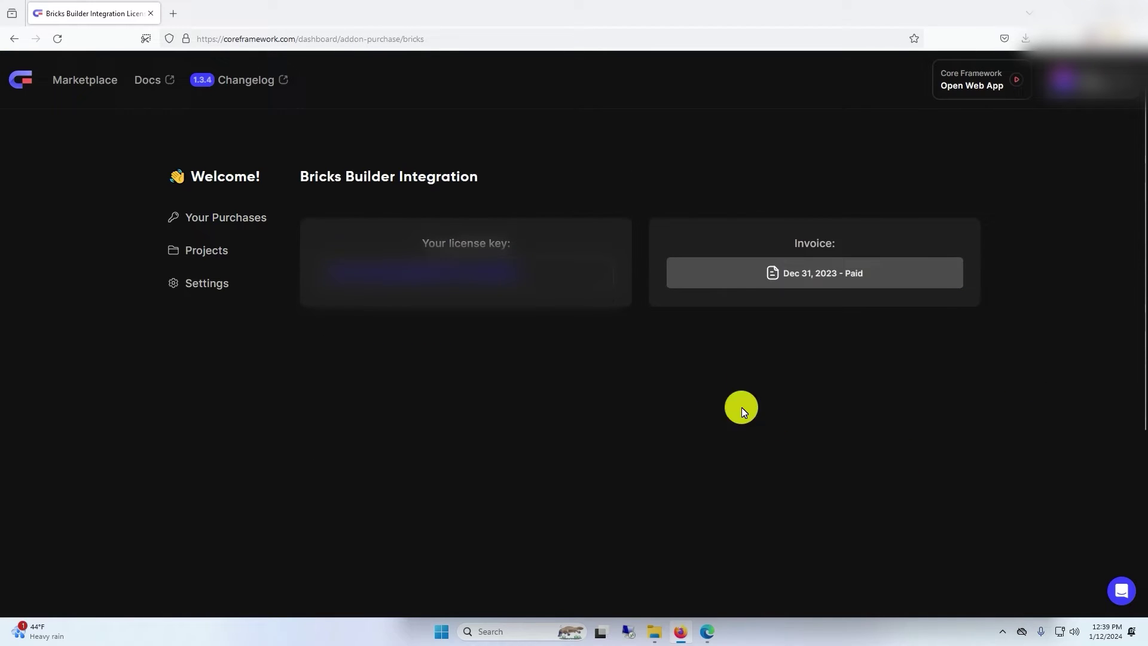
left_click(582, 273)
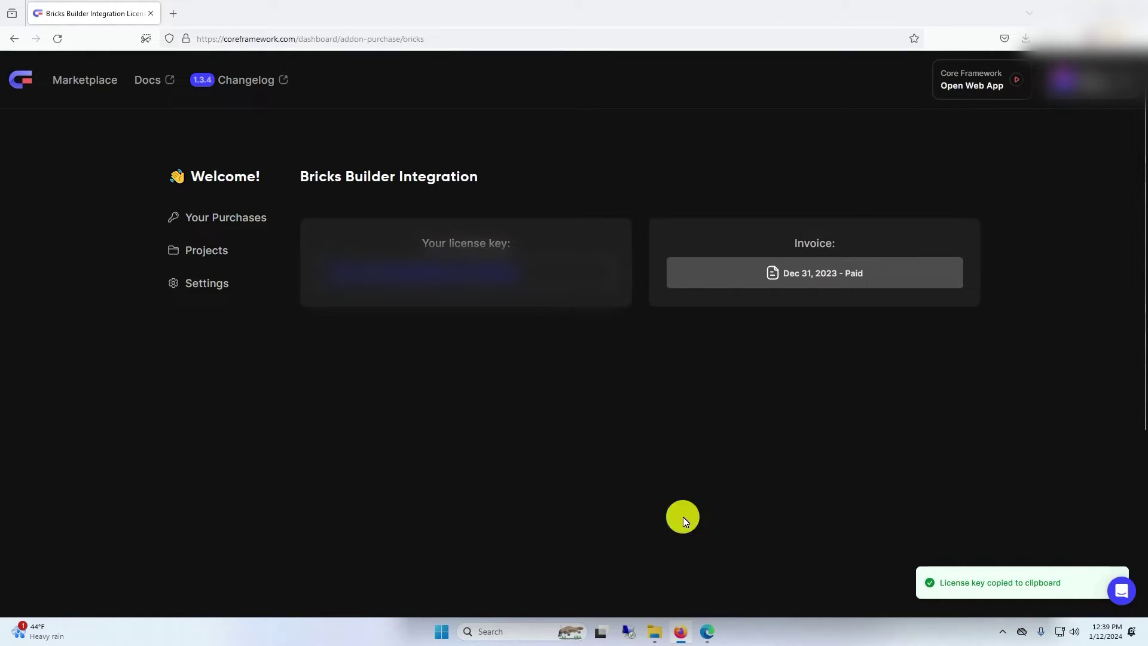
left_click(707, 631)
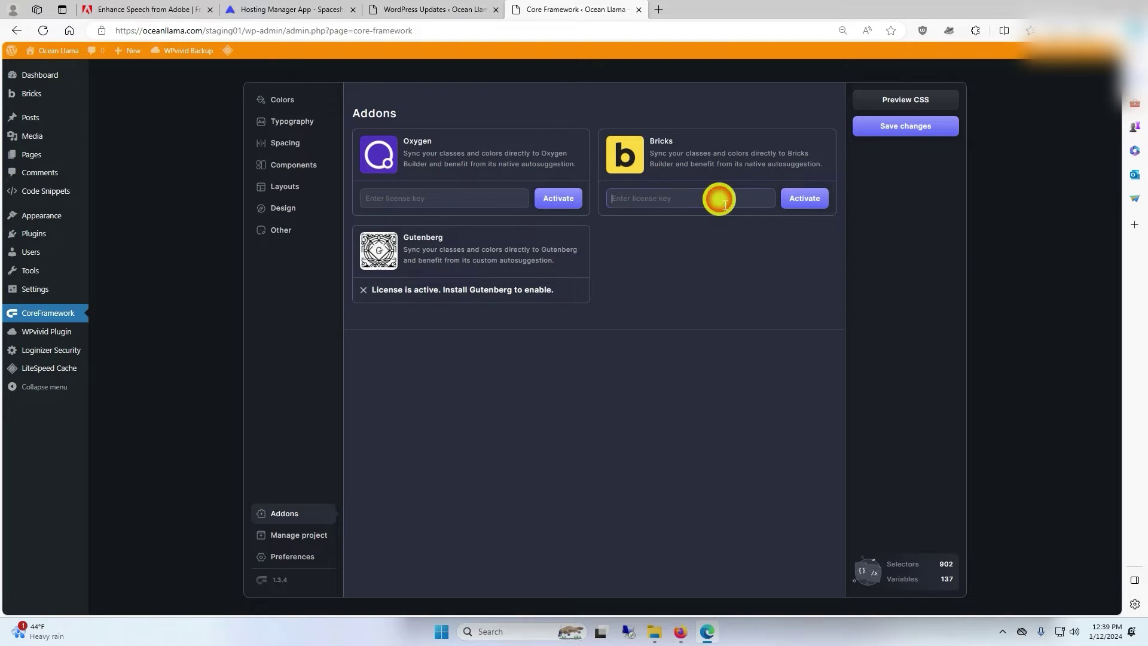
- Paste the copied license key into the Bricks addon field and activate it
key("ctrl+v")
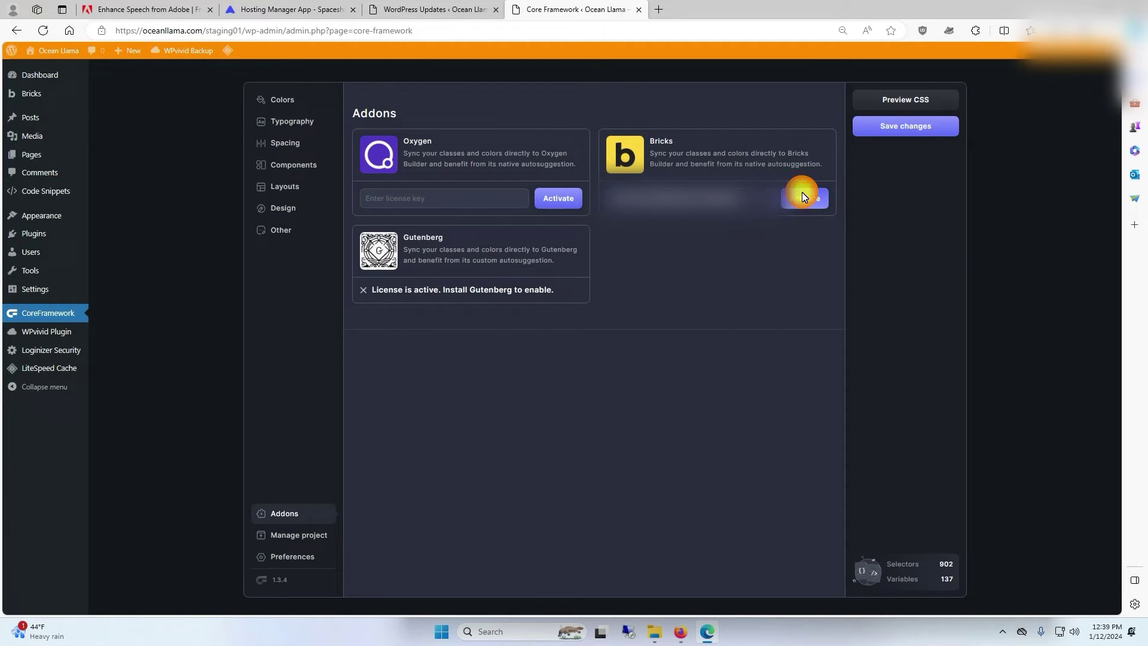
left_click(801, 196)
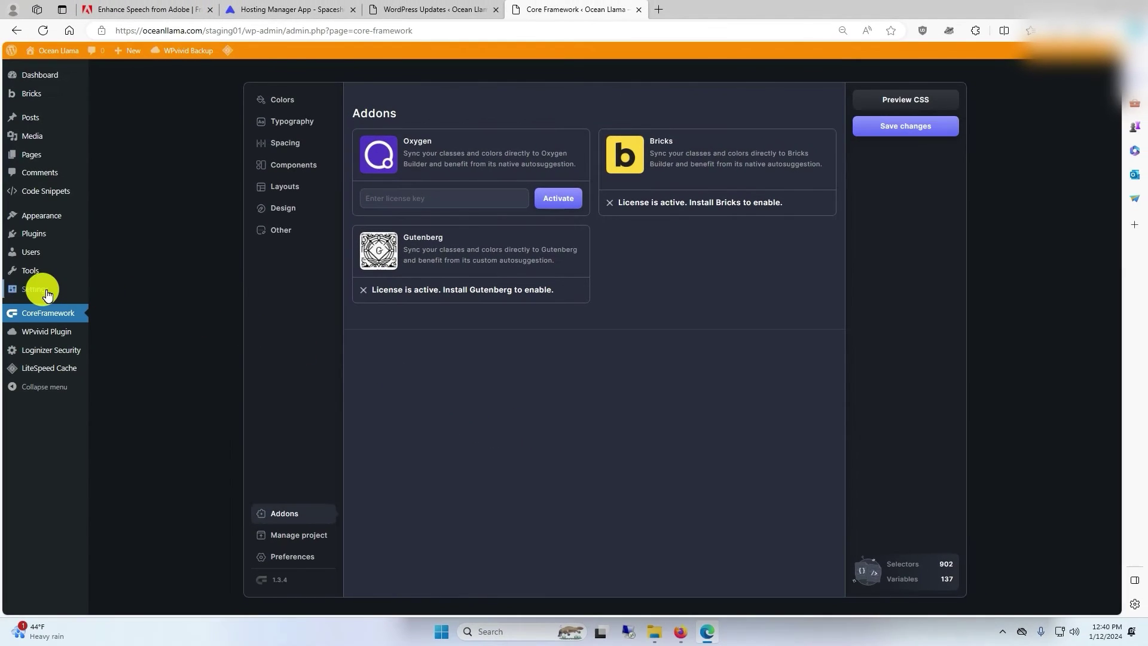
- Switch Settings > Permalinks to the Day and name structure and save
left_click(41, 289)
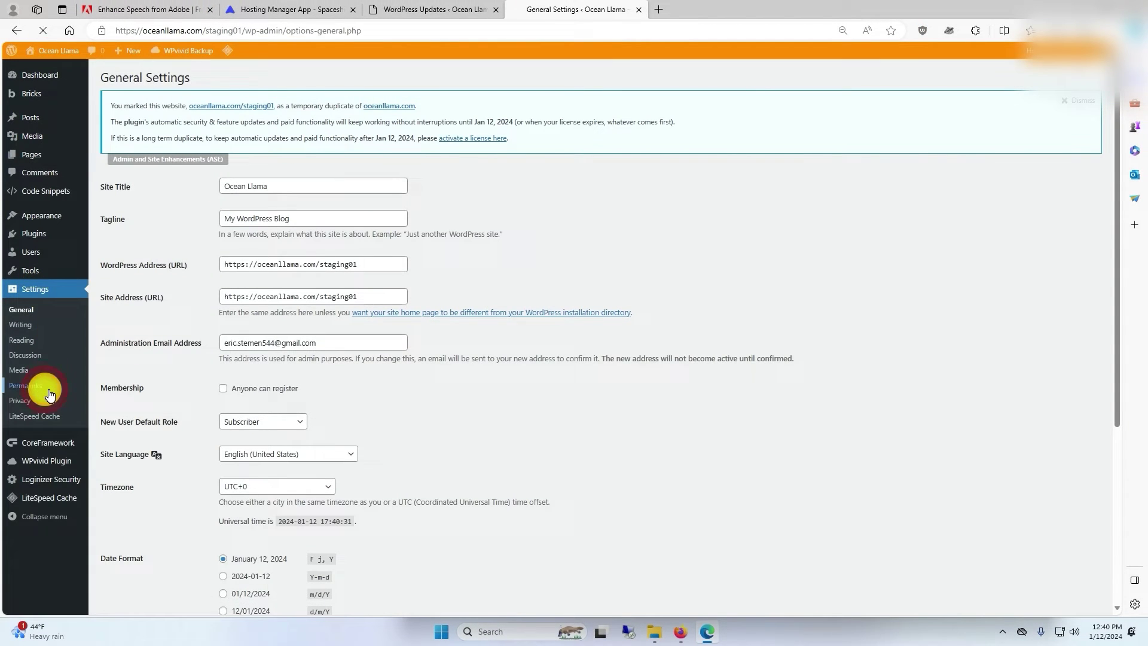
left_click(50, 388)
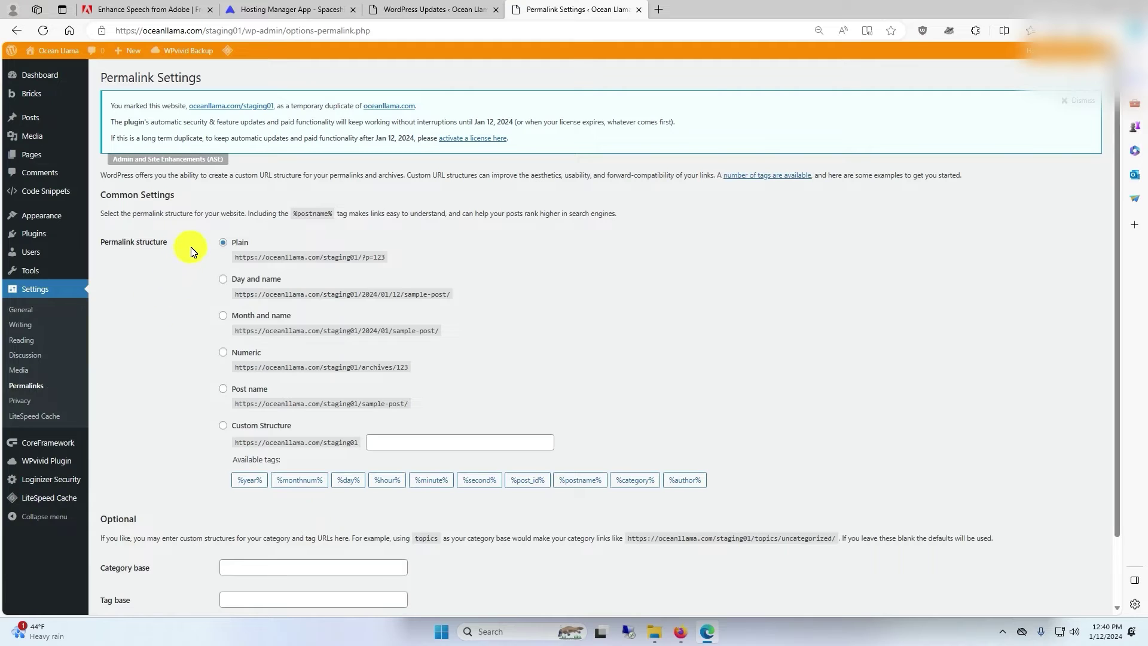
left_click(223, 279)
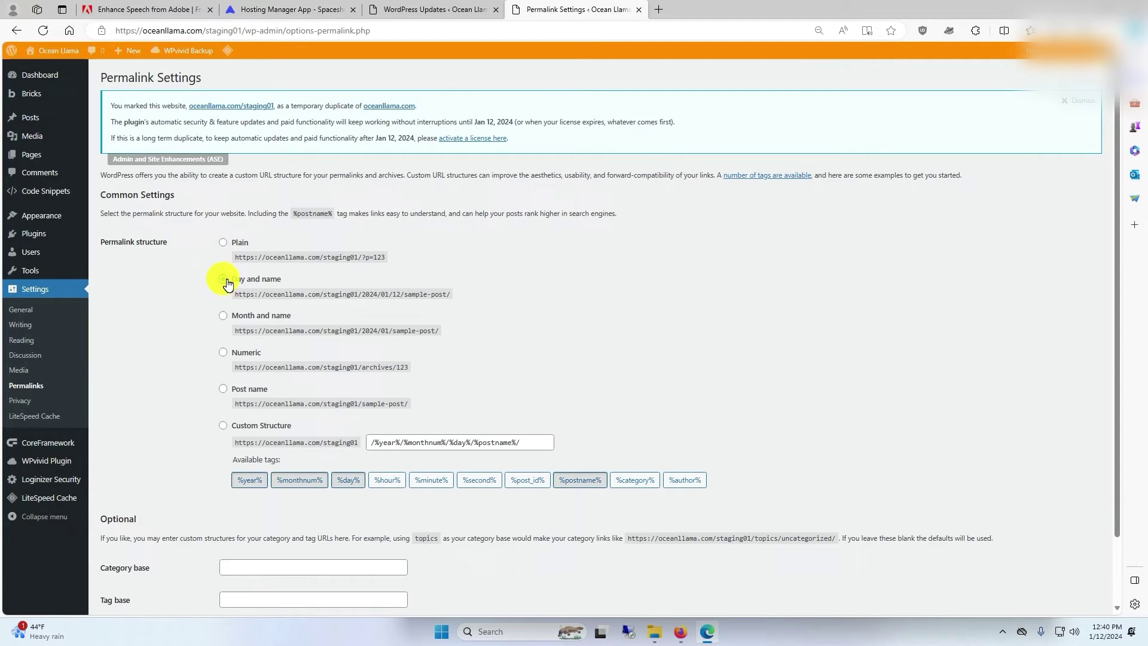
scroll(152, 345, "down", 2)
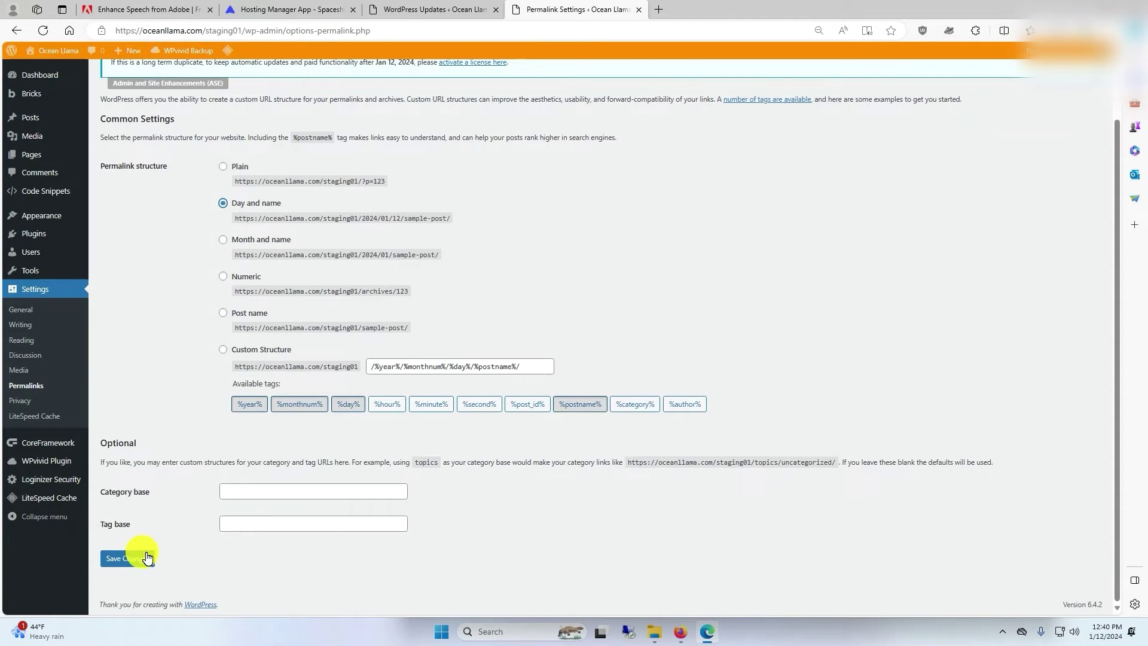
left_click(127, 558)
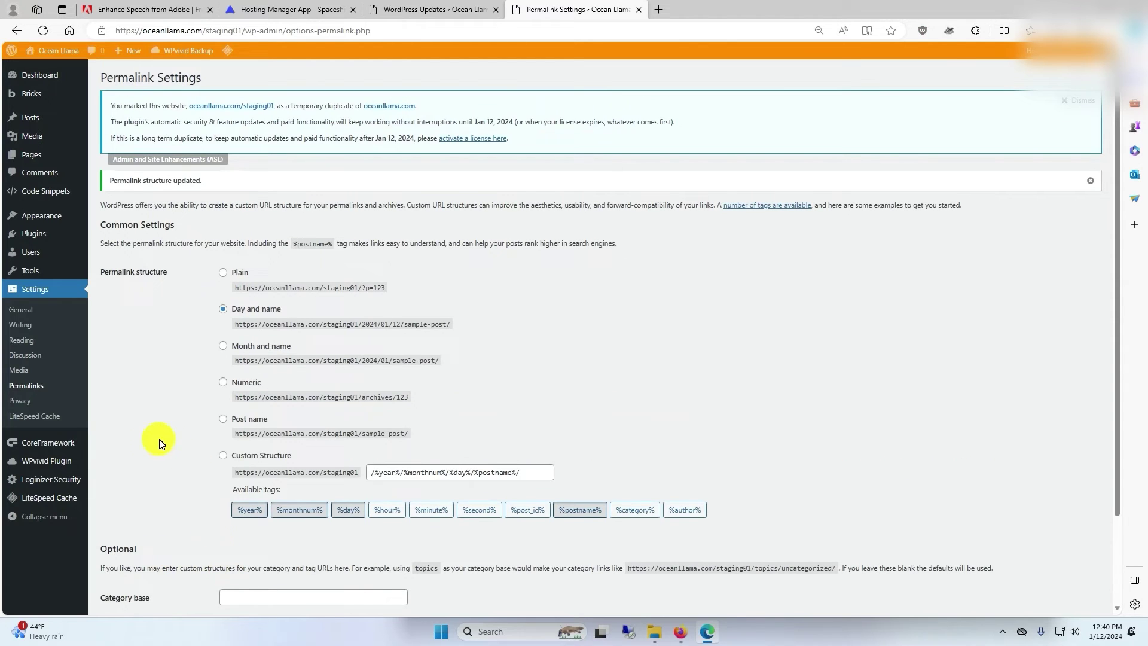
- Paste and activate the Bricks license key in CoreFramework > Addons, then view the Pages list
left_click(48, 443)
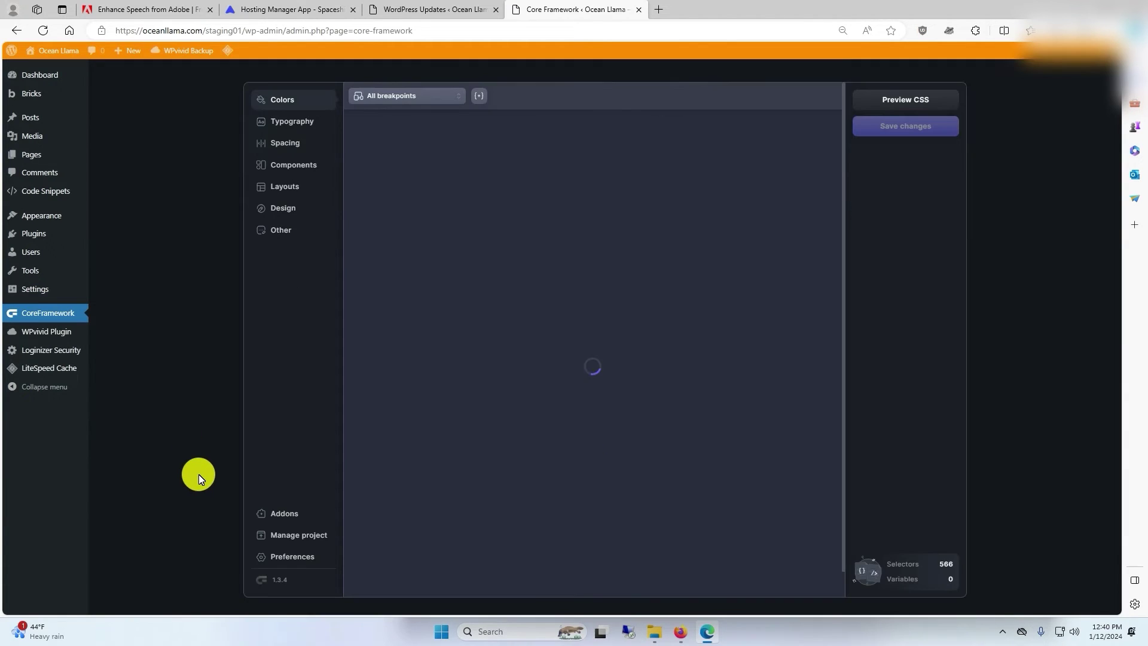
left_click(286, 514)
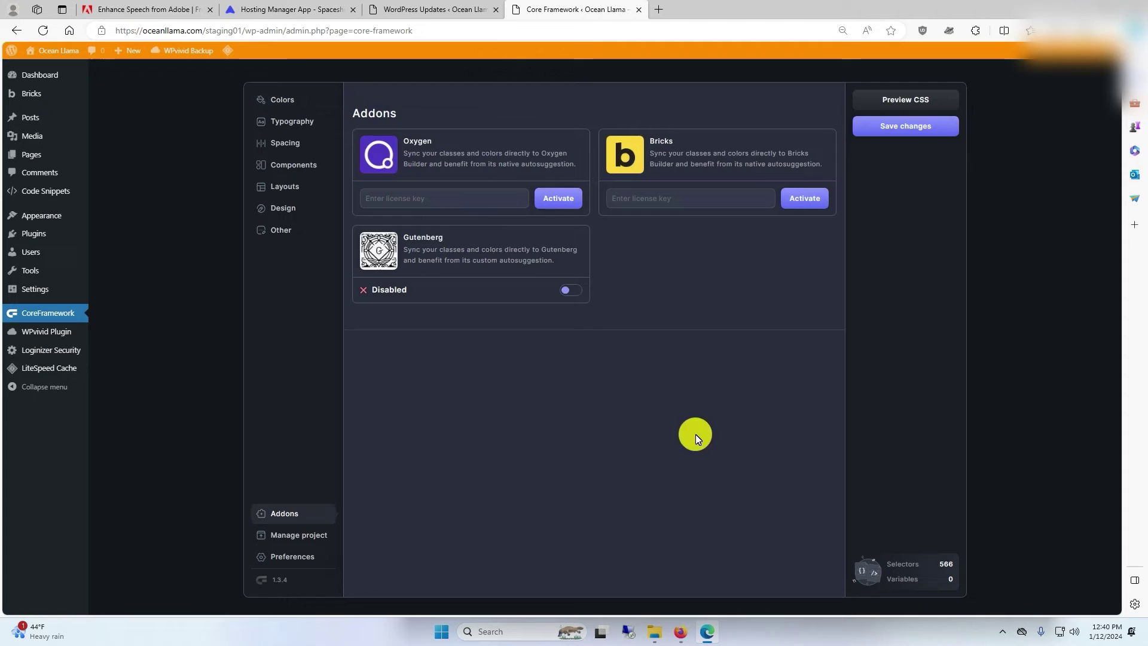
left_click(691, 198)
key("ctrl+v")
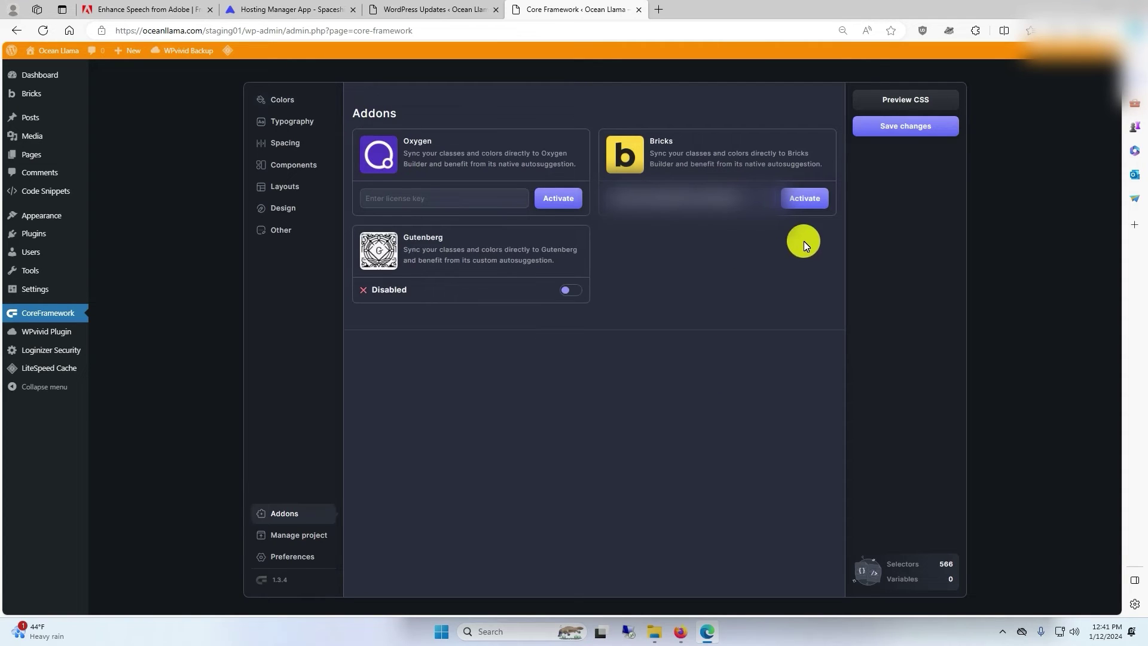
left_click(807, 198)
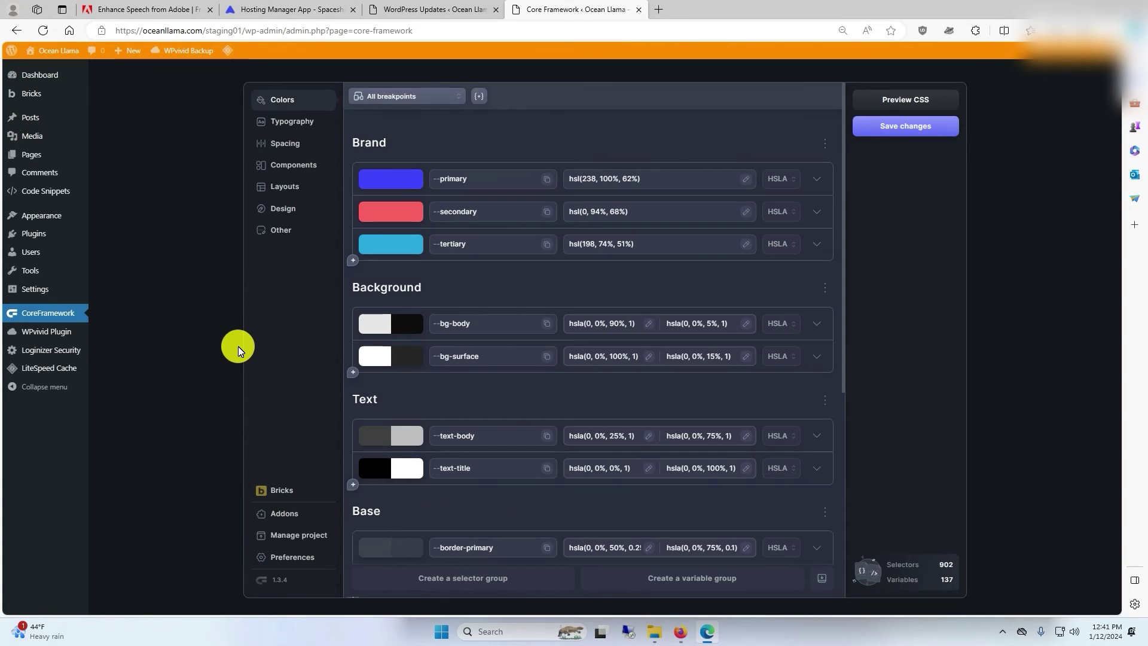
left_click(31, 155)
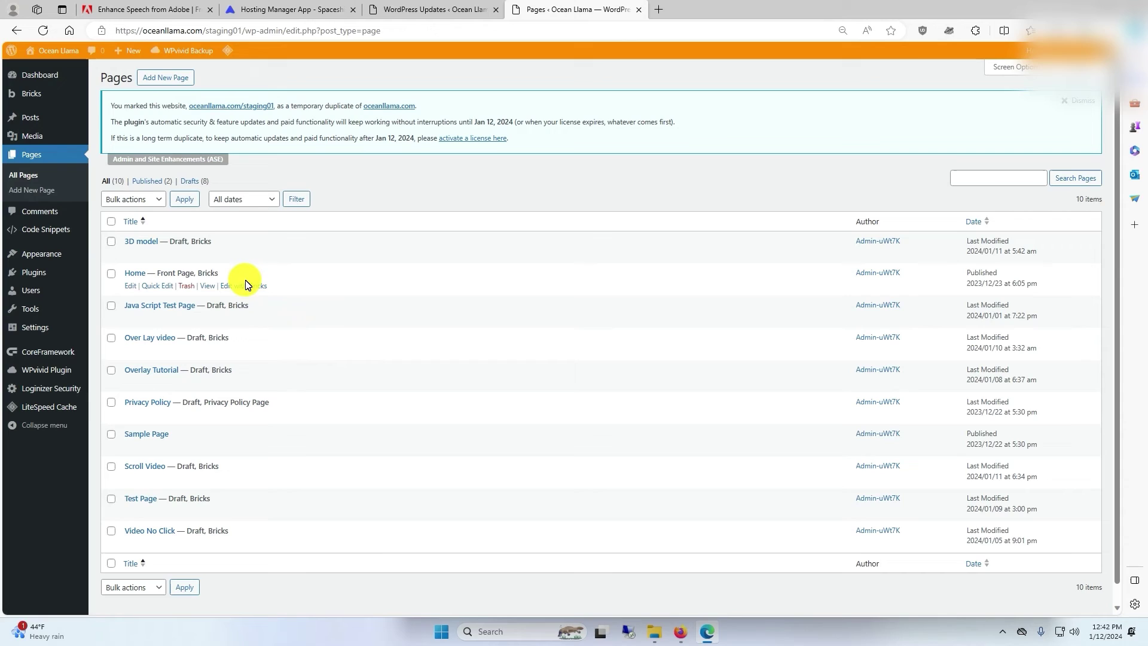
- Edit Home with Bricks and open Core Framework variables for the top section's margin-top
left_click(253, 285)
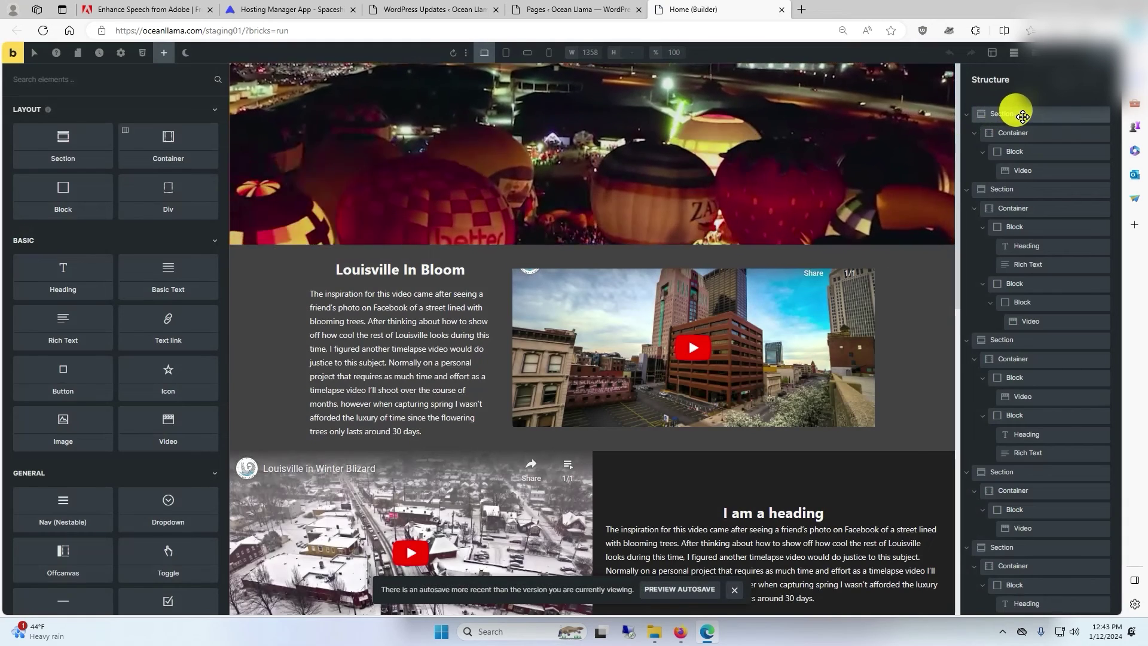
left_click(600, 219)
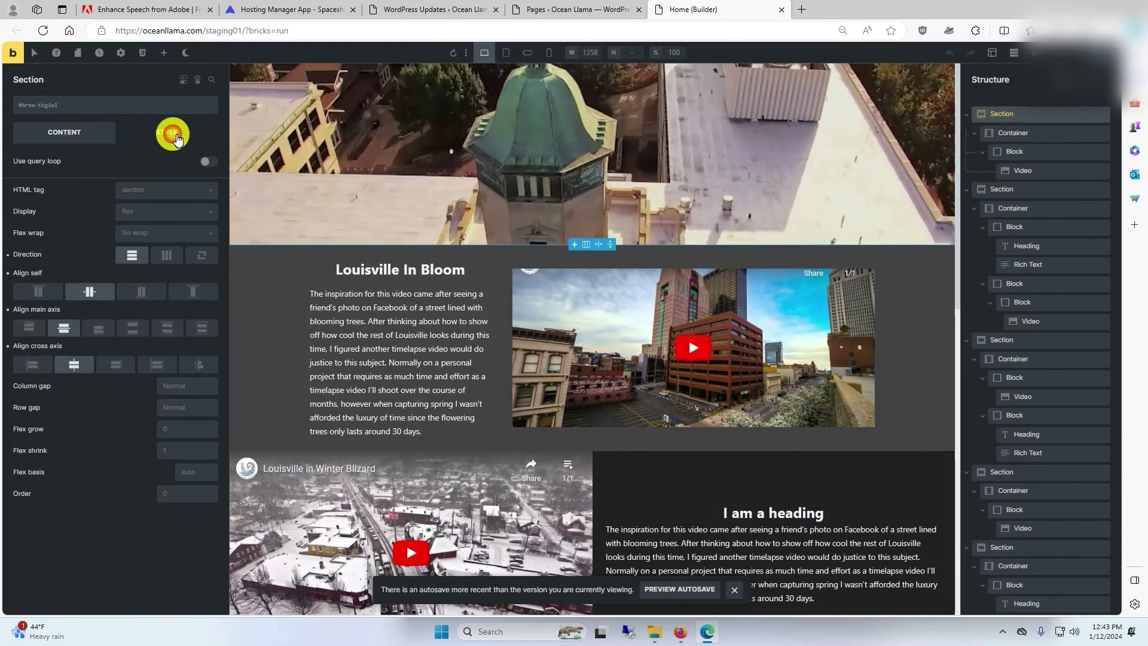
left_click(167, 132)
left_click(114, 166)
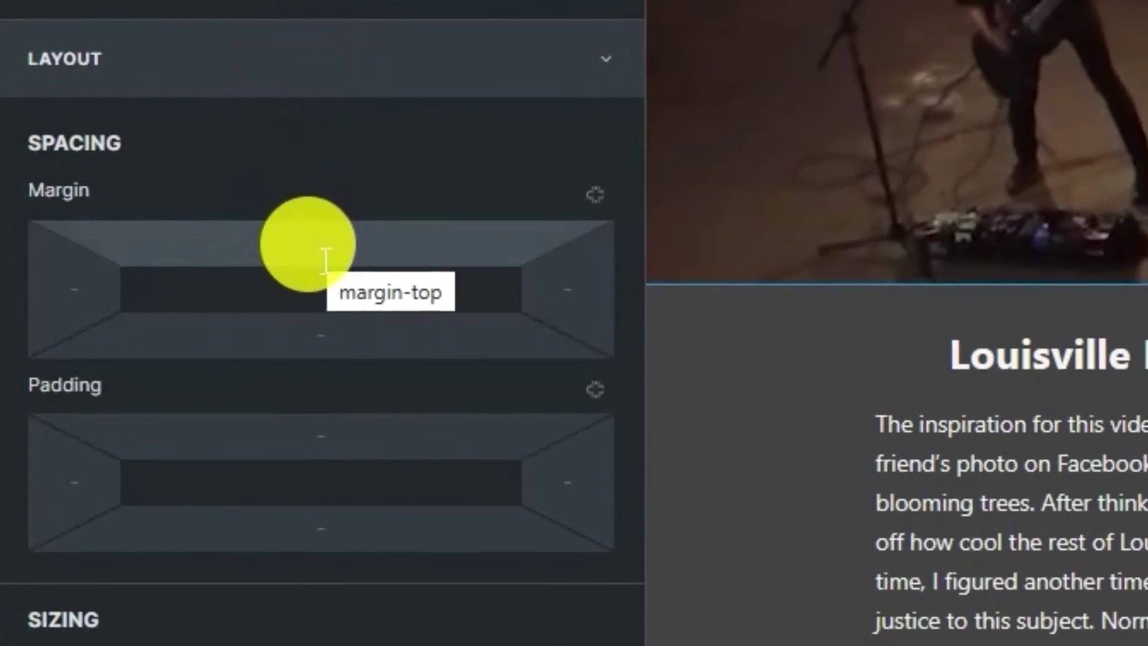
left_click(132, 236)
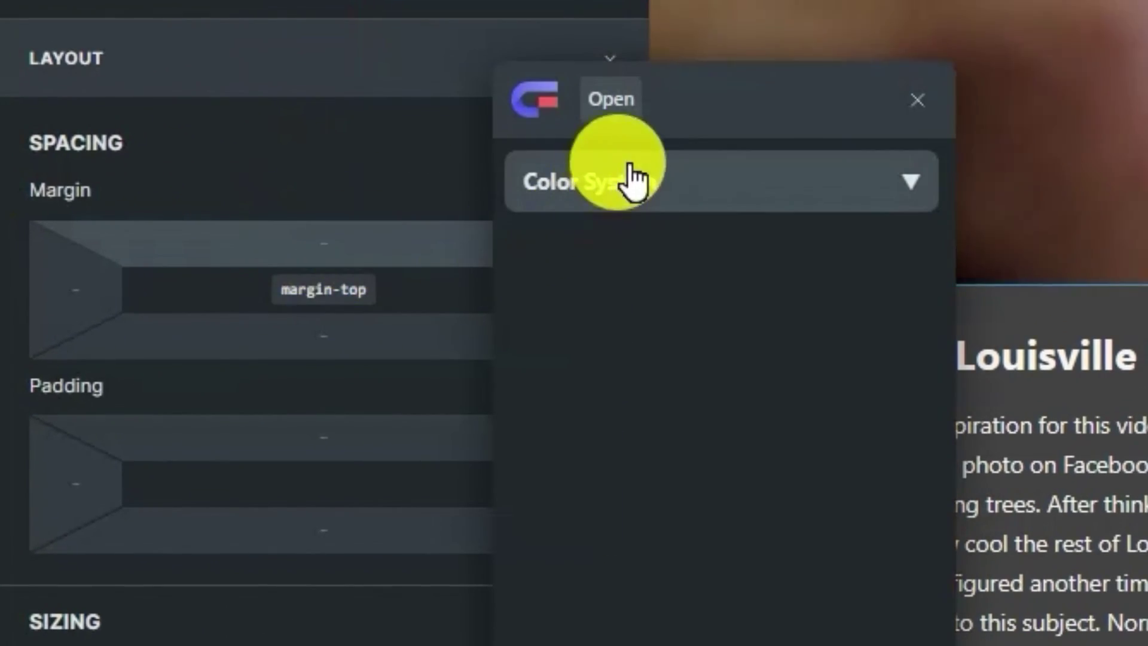